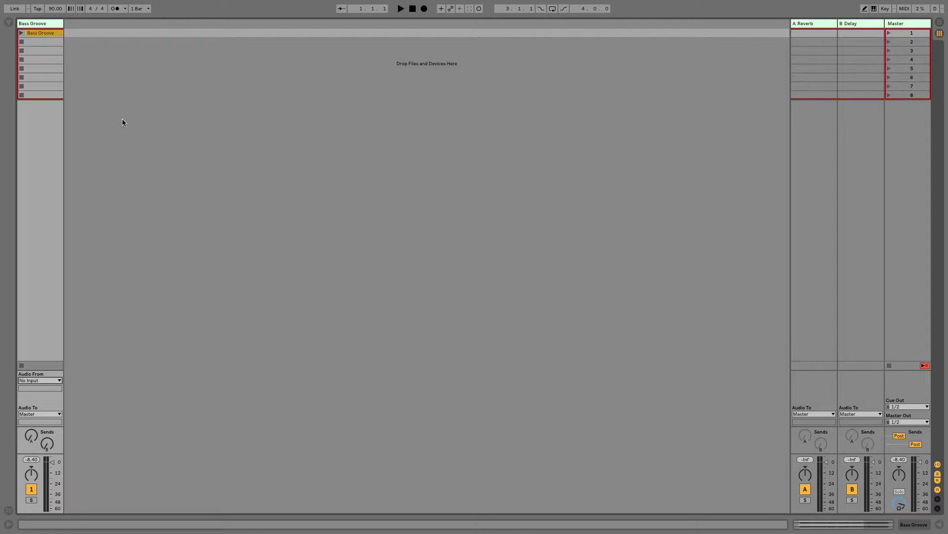
# Enlarge and zoom the Bass Groove waveform, move its start to 6.4.1, and play it briefly
pyautogui.doubleClick(50, 34)
pyautogui.moveTo(420, 416); pyautogui.dragTo(433, 199)
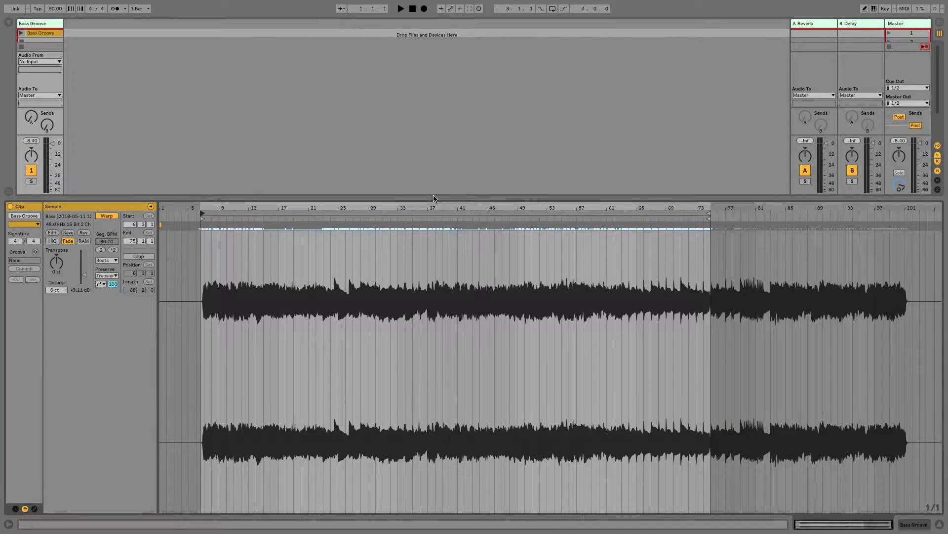
pyautogui.press('+')
pyautogui.press('+')
pyautogui.press('+')
pyautogui.press('+')
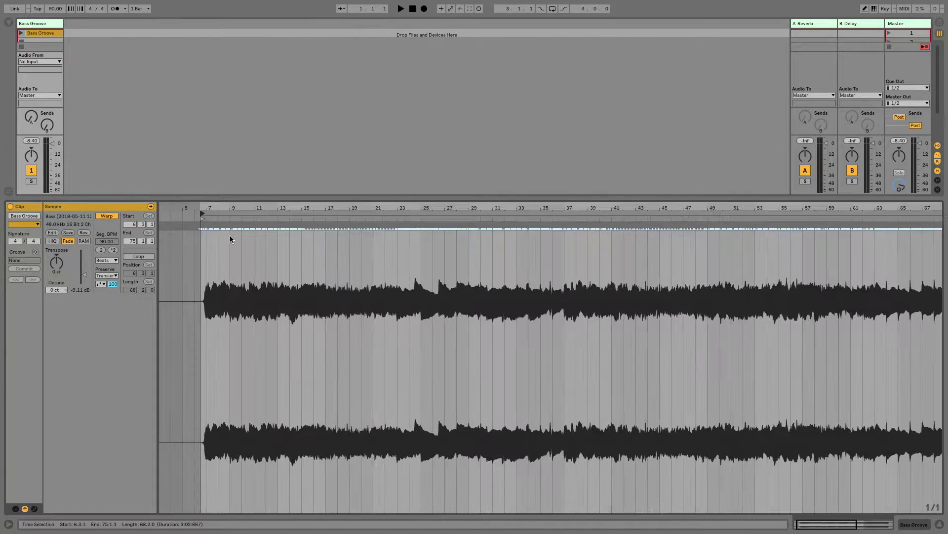
pyautogui.moveTo(204, 220)
pyautogui.mouseDown()
pyautogui.moveTo(223, 217)
pyautogui.moveTo(211, 209)
pyautogui.mouseUp()
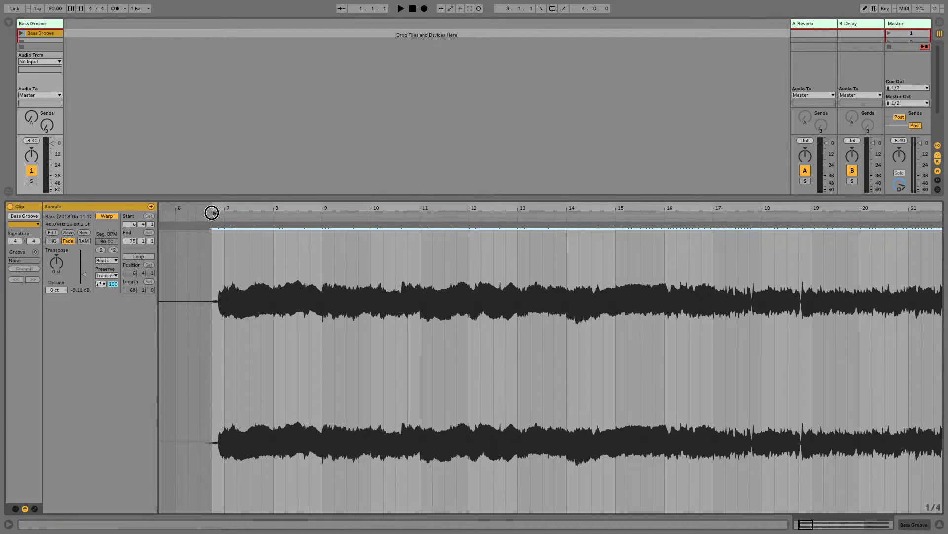
pyautogui.click(20, 32)
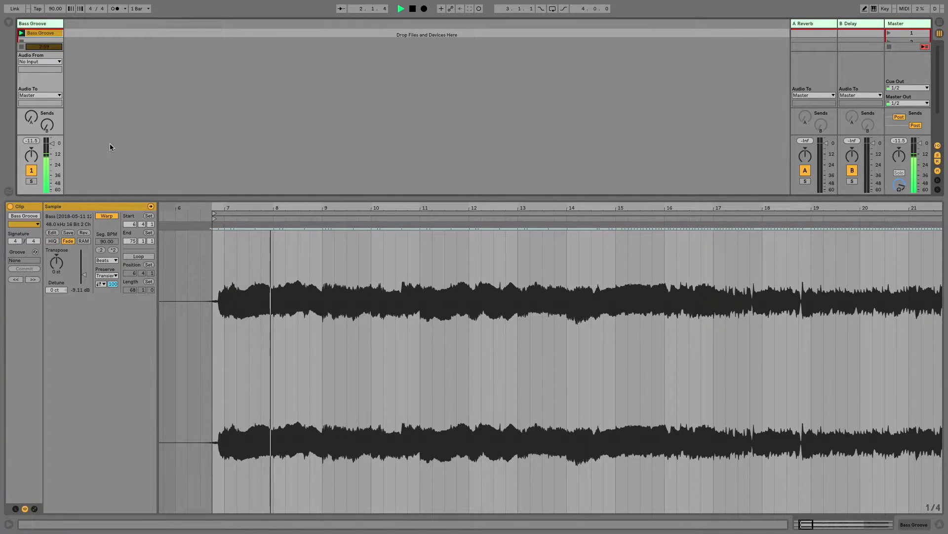
pyautogui.press('space')
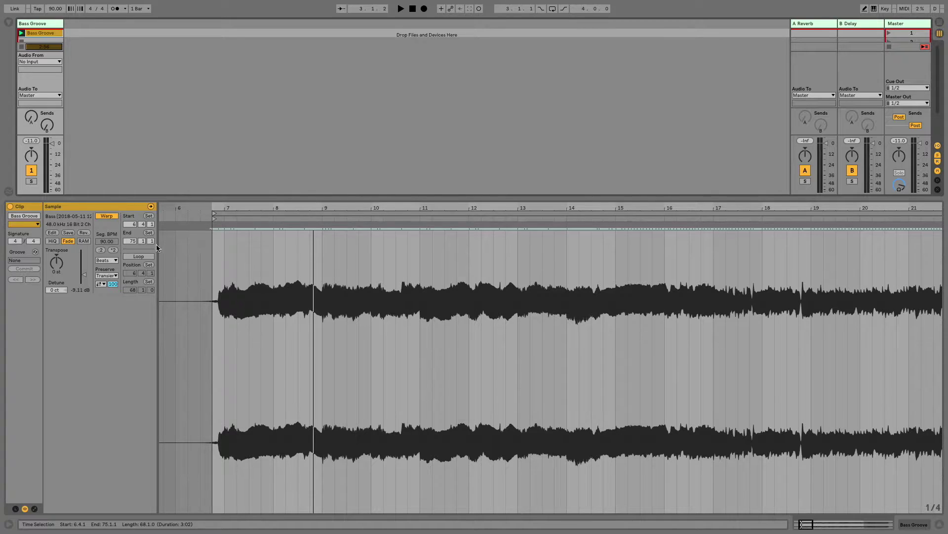
pyautogui.click(107, 216)
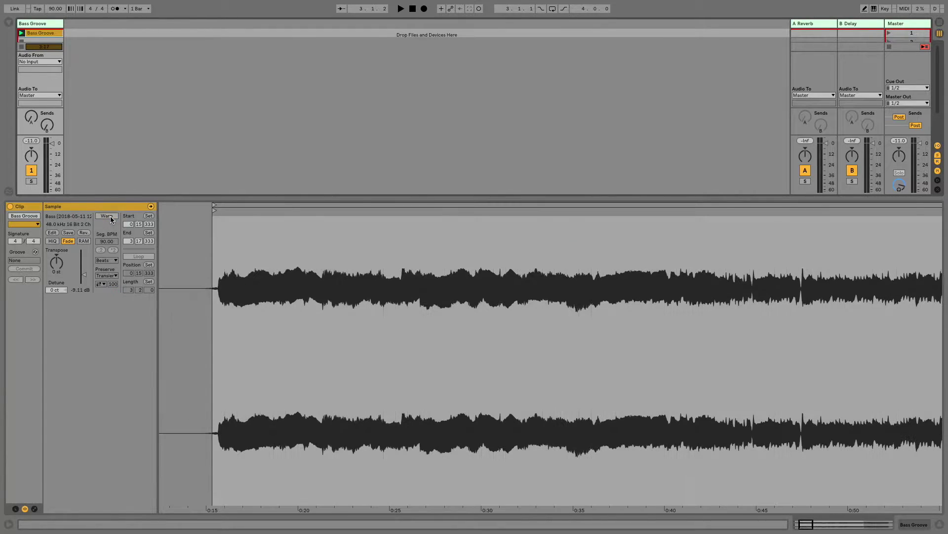
pyautogui.click(110, 215)
pyautogui.click(111, 216)
pyautogui.click(111, 216)
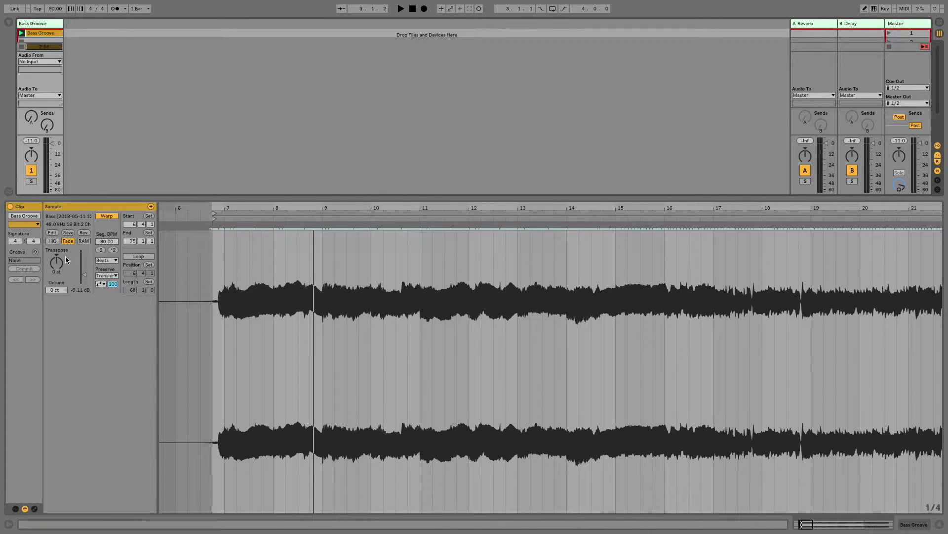
pyautogui.click(55, 269)
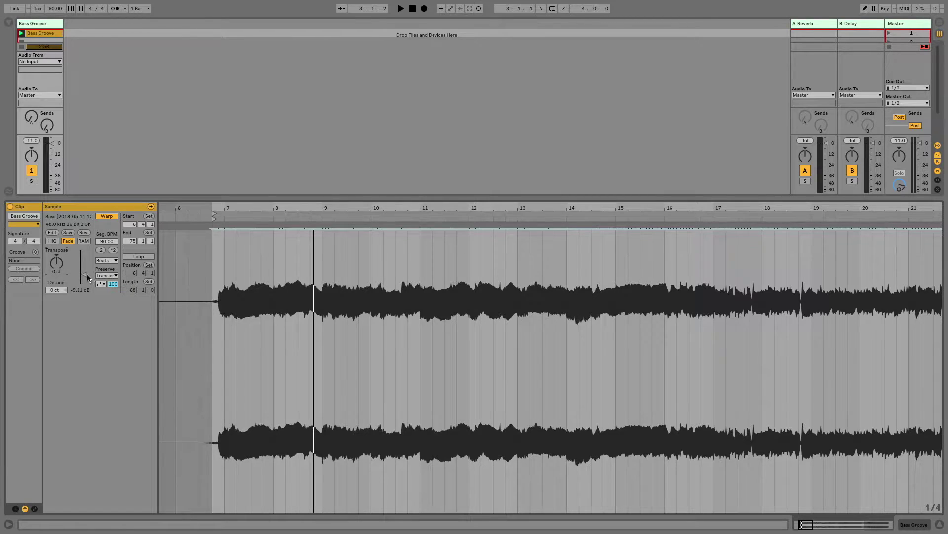
pyautogui.click(115, 261)
pyautogui.click(114, 260)
pyautogui.click(114, 261)
pyautogui.click(113, 261)
pyautogui.click(113, 261)
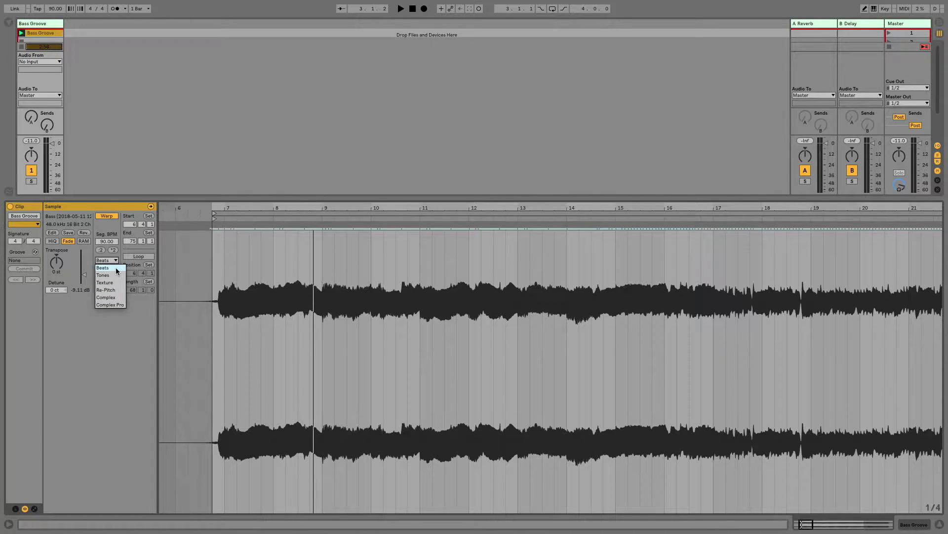
pyautogui.click(116, 268)
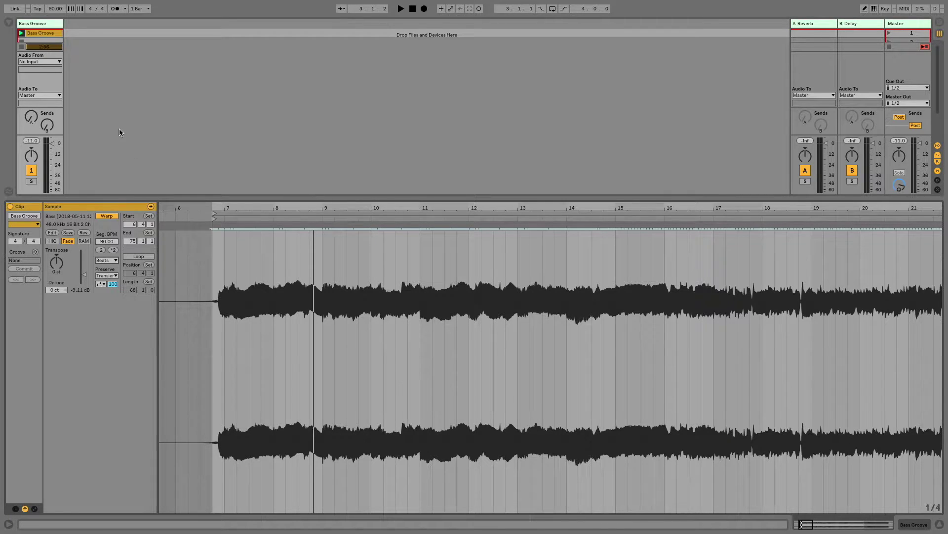
# Transpose the Bass Groove clip up 2 st and toggle the sample settings panel
pyautogui.moveTo(58, 269); pyautogui.dragTo(58, 264)
pyautogui.click(24, 509)
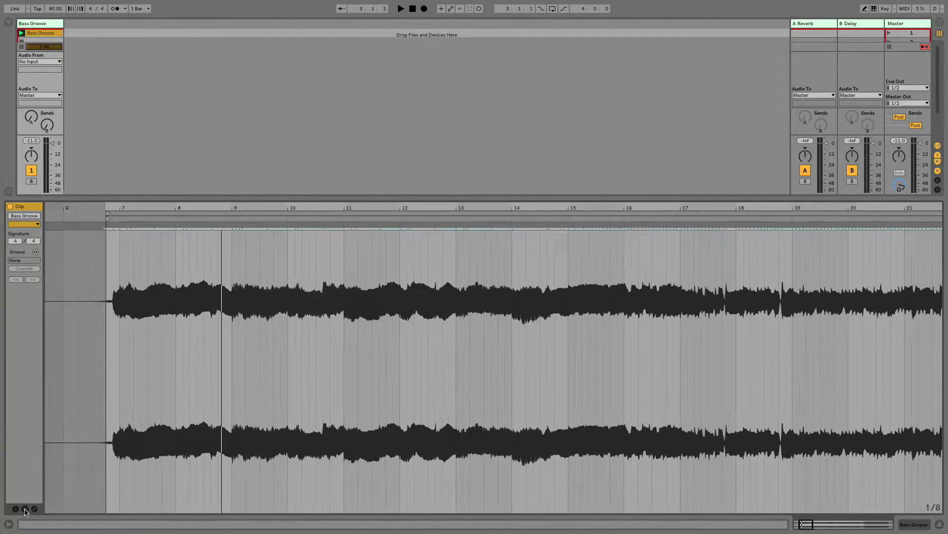
pyautogui.click(25, 508)
pyautogui.click(25, 508)
pyautogui.click(25, 509)
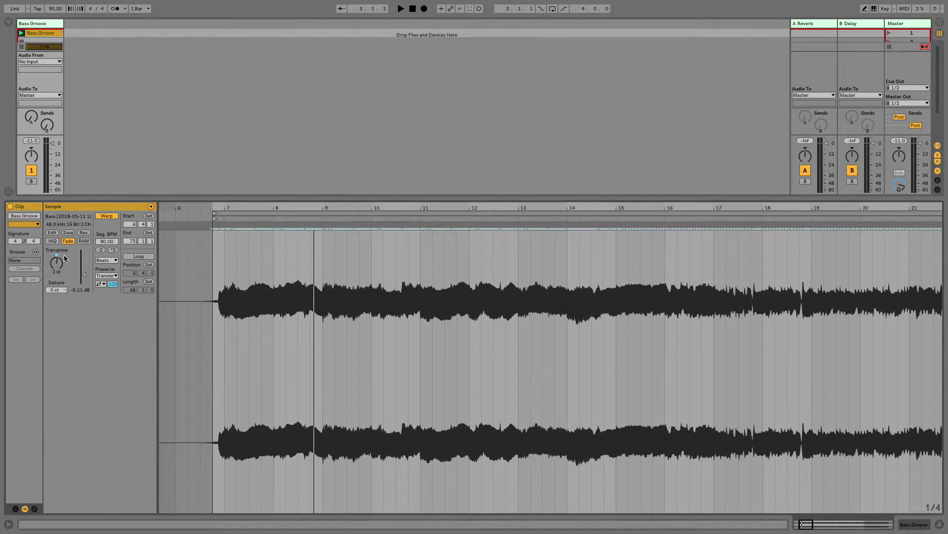
# Keep Beats as the warp mode and audition the transposed clip, then stop
pyautogui.click(114, 260)
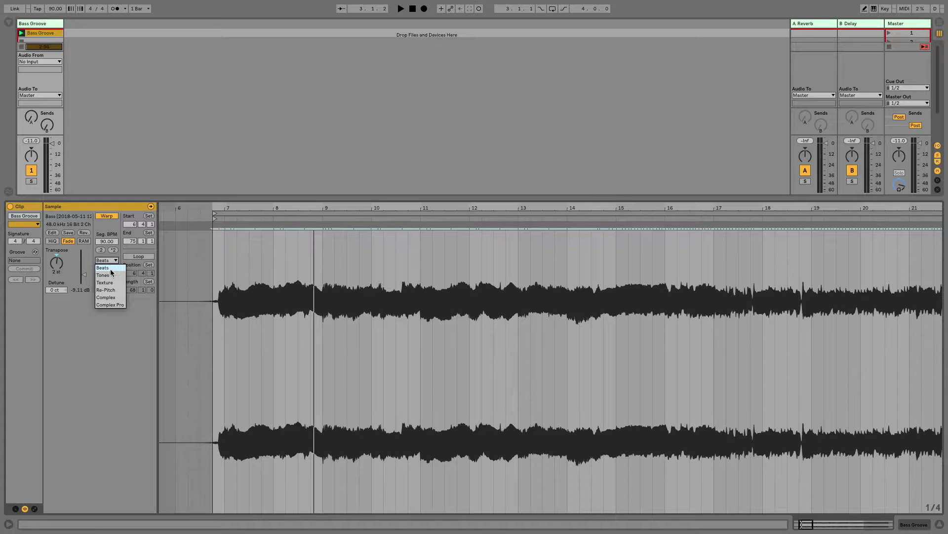
pyautogui.click(113, 263)
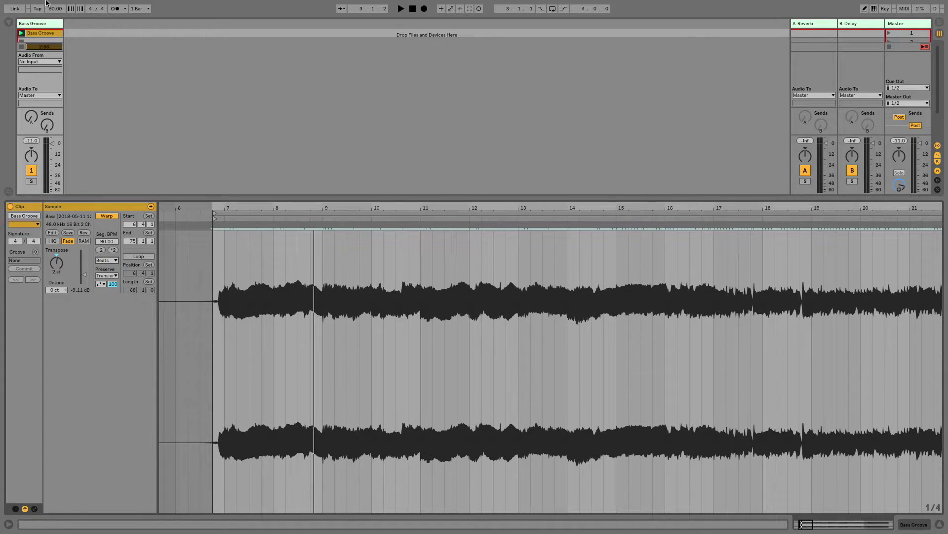
pyautogui.click(22, 34)
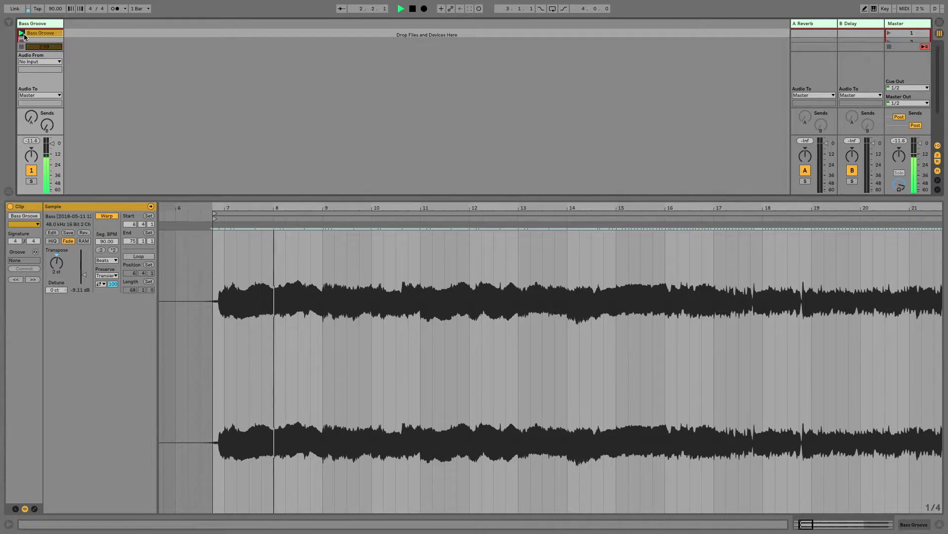
pyautogui.click(61, 268)
pyautogui.press('space')
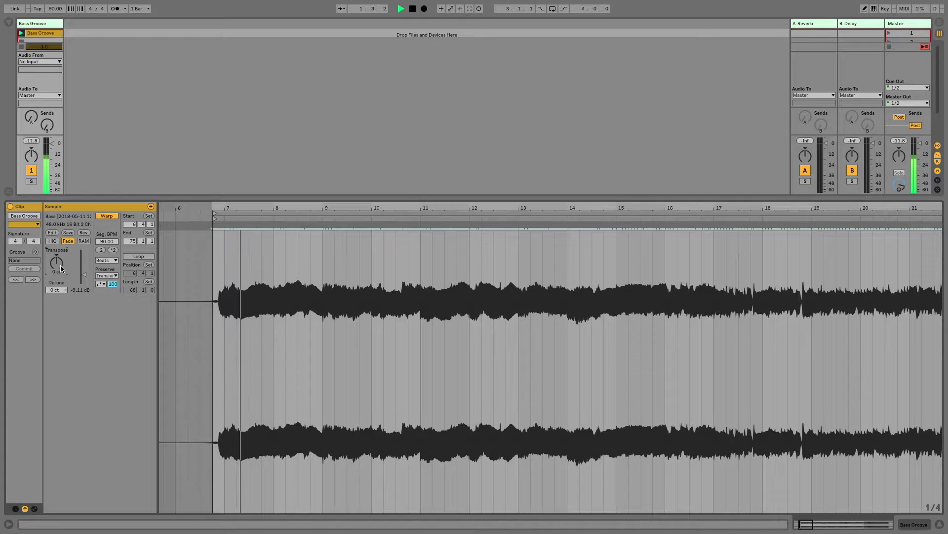
pyautogui.press('space')
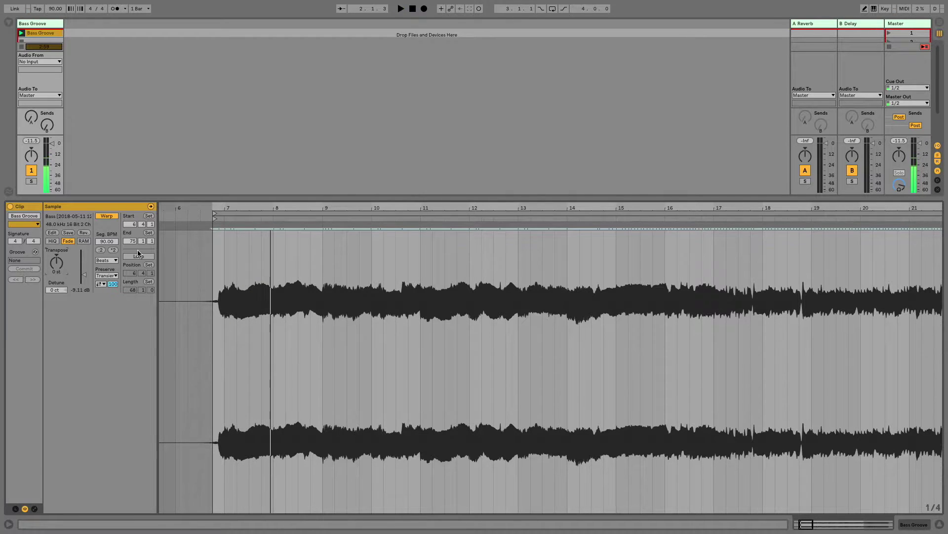
# Switch the clip to Tones warp mode, transpose it to 3 st, and adjust grain size while listening
pyautogui.click(107, 260)
pyautogui.click(115, 271)
pyautogui.moveTo(65, 269); pyautogui.dragTo(65, 264)
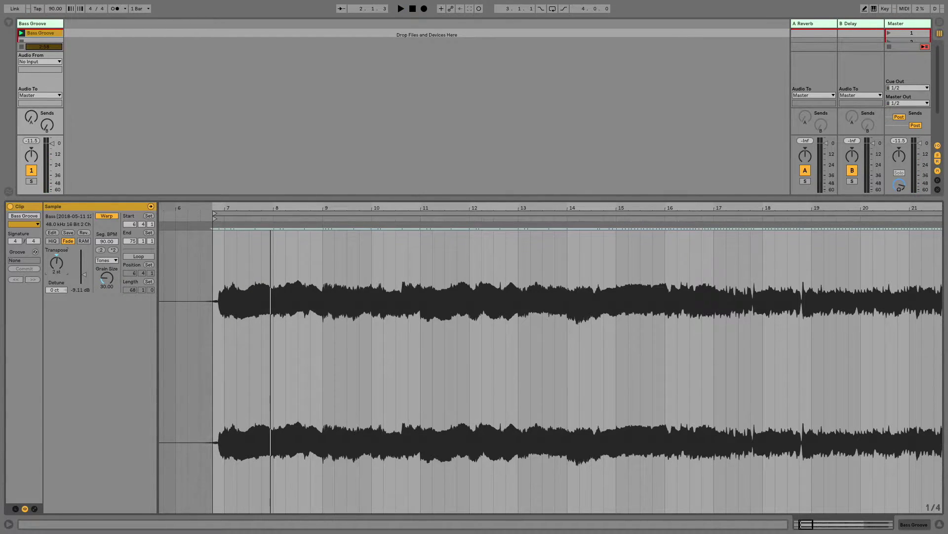
pyautogui.press('space')
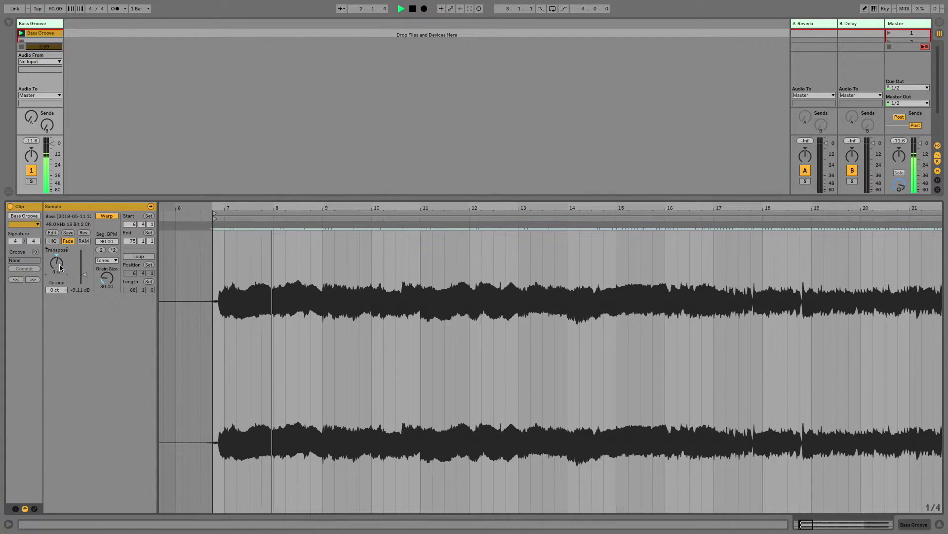
pyautogui.press('space')
pyautogui.moveTo(109, 280)
pyautogui.mouseDown()
pyautogui.moveTo(107, 250)
pyautogui.moveTo(108, 291)
pyautogui.mouseUp()
pyautogui.press('space')
pyautogui.press('space')
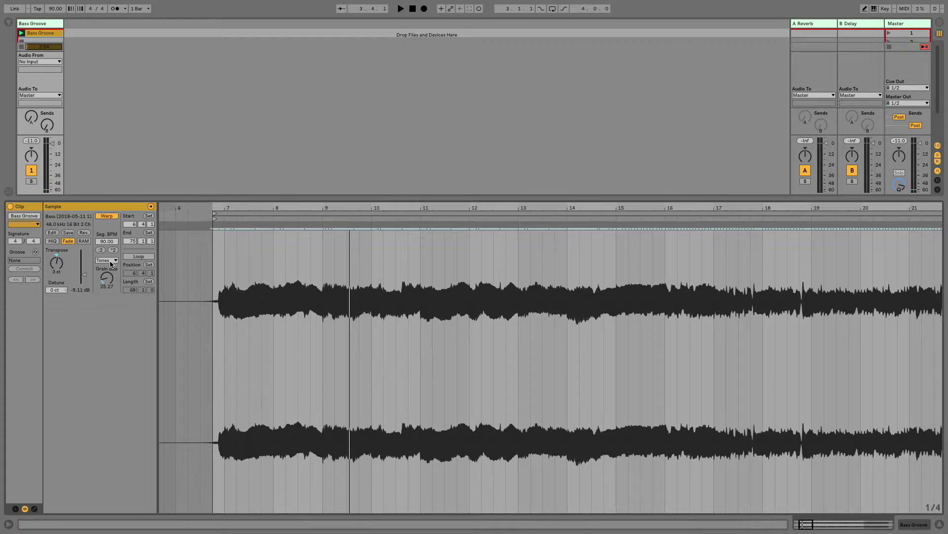
# Audition the clip in Texture warp mode, raising flux from 25.00 to 45.31
pyautogui.click(110, 260)
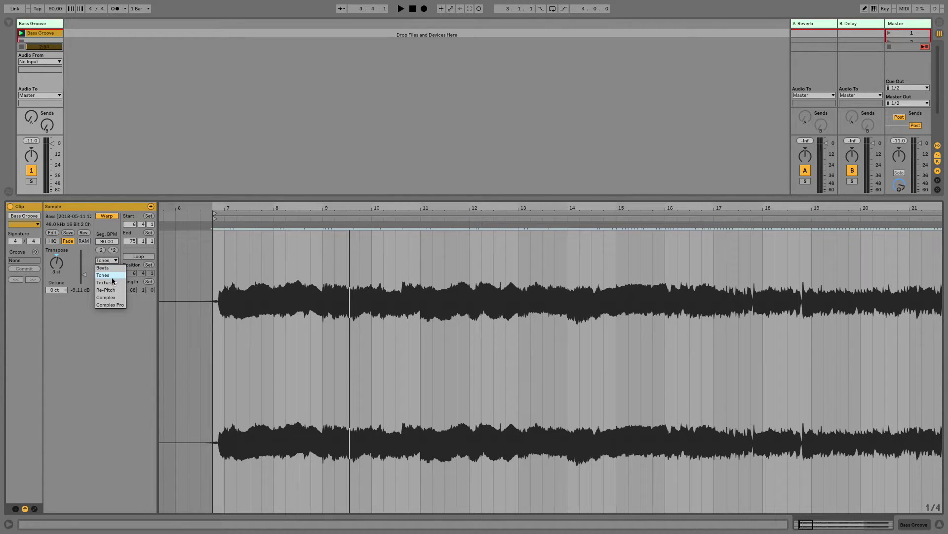
pyautogui.click(113, 282)
pyautogui.press('space')
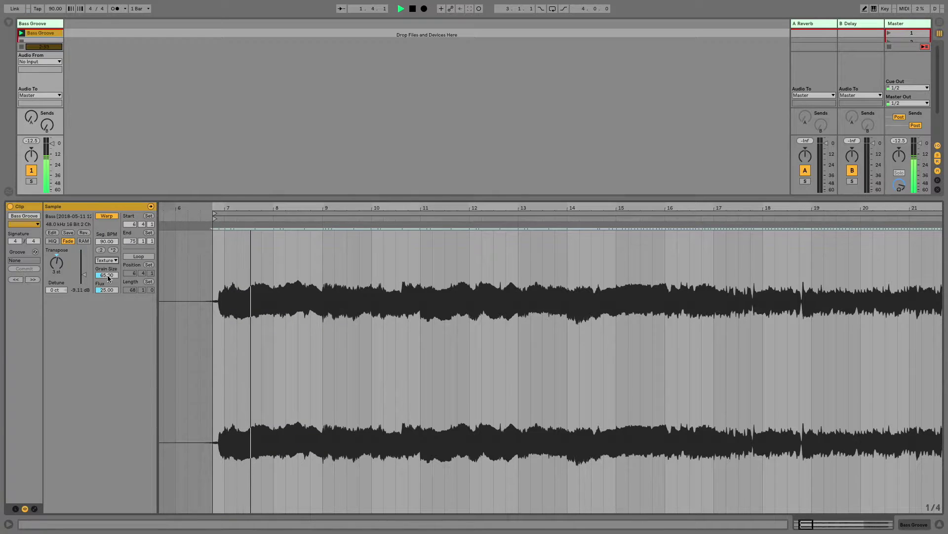
pyautogui.moveTo(110, 291); pyautogui.dragTo(107, 278)
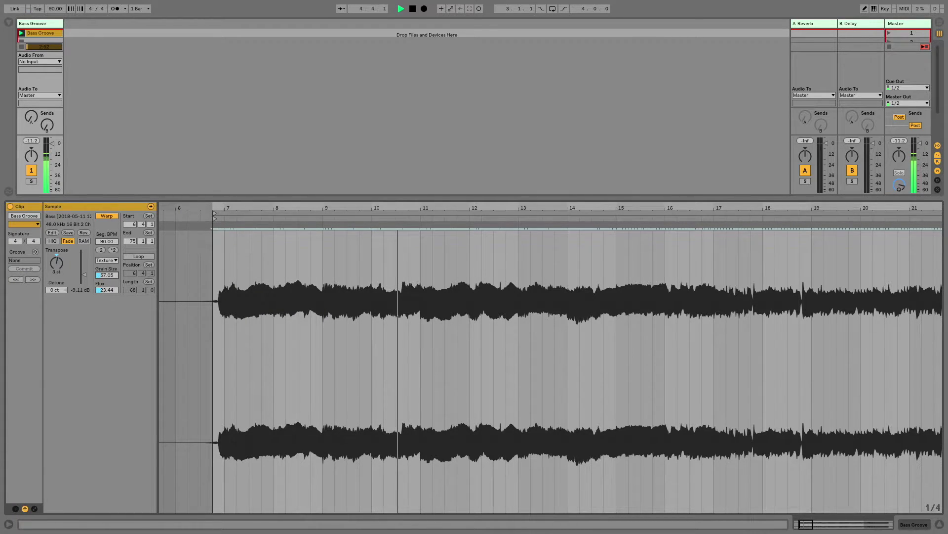
pyautogui.press('space')
# Set the warp mode to Re-Pitch and reset the transpose to 0 st
pyautogui.click(103, 261)
pyautogui.click(108, 290)
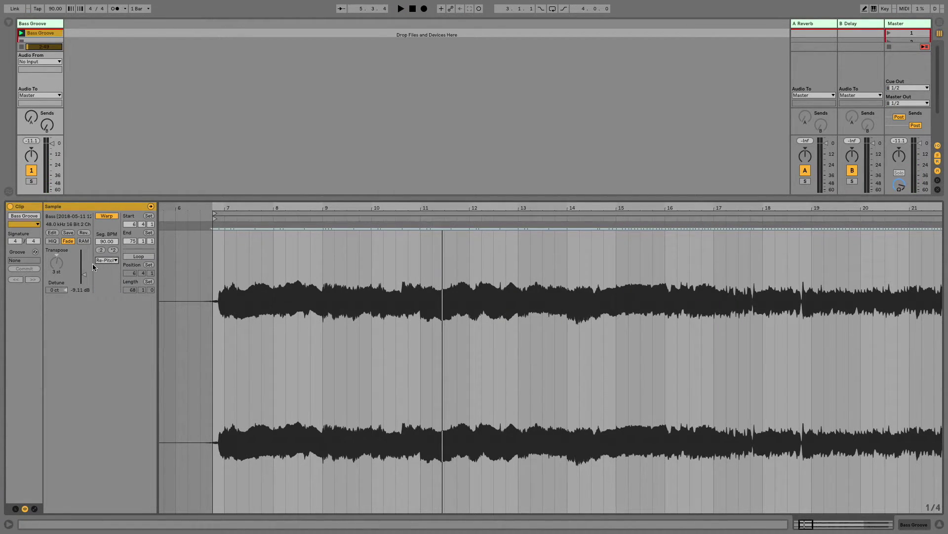
pyautogui.doubleClick(61, 269)
# Sweep transpose from -21 to 15 st while playing, reset it to 0 st, then edit the tempo
pyautogui.press('space')
pyautogui.moveTo(59, 266); pyautogui.dragTo(59, 230)
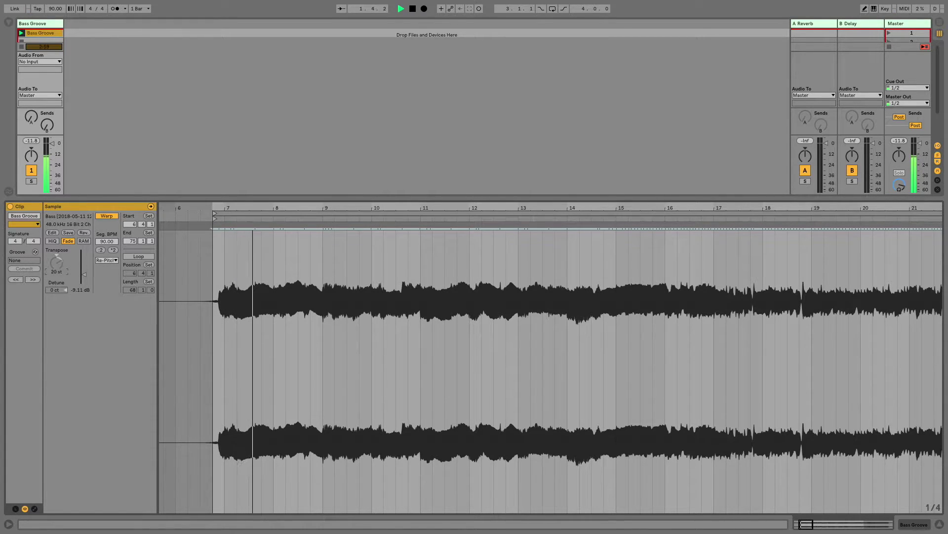
pyautogui.doubleClick(56, 262)
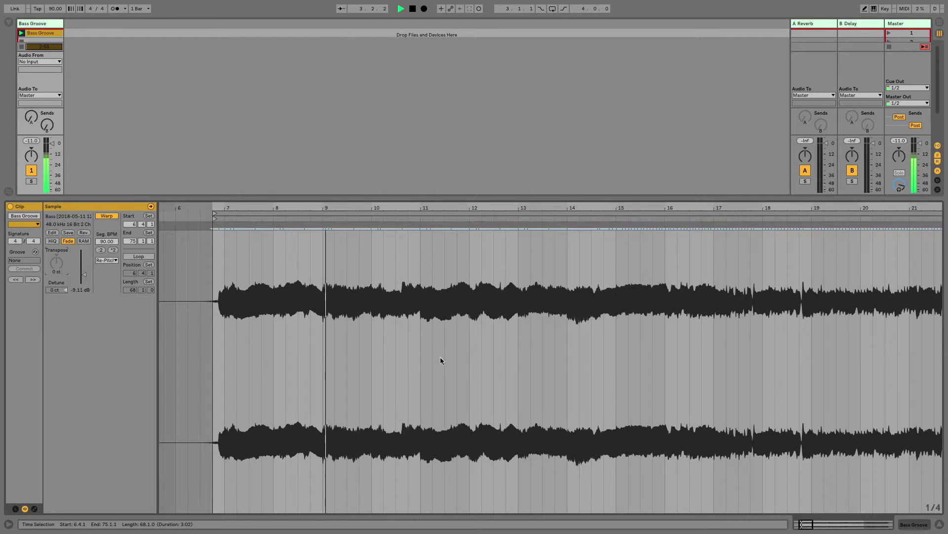
pyautogui.click(56, 9)
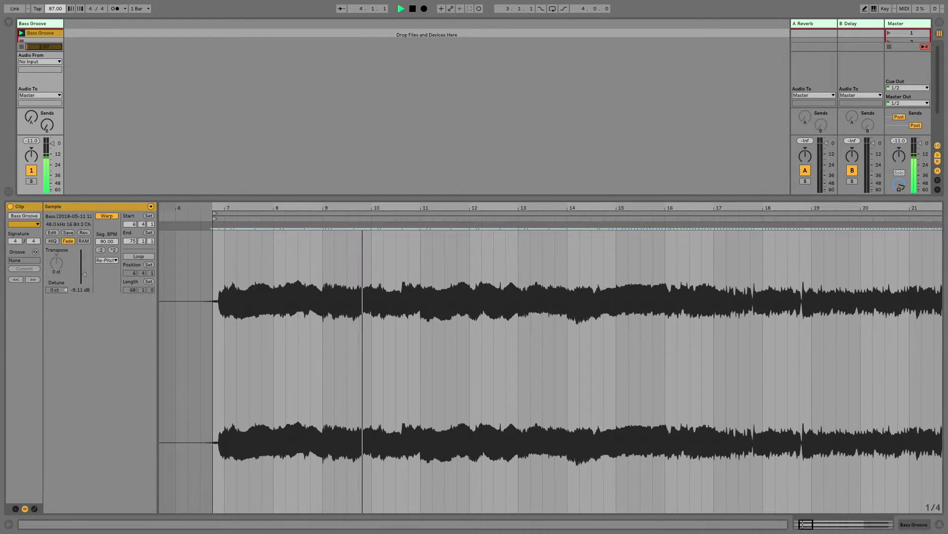
pyautogui.write('74')
pyautogui.press('Return')
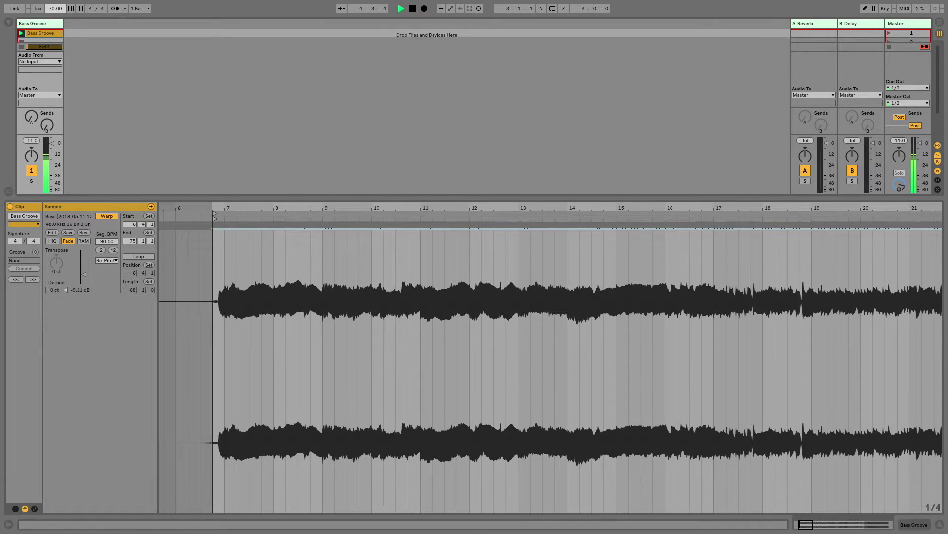
pyautogui.moveTo(56, 9); pyautogui.dragTo(57, 23)
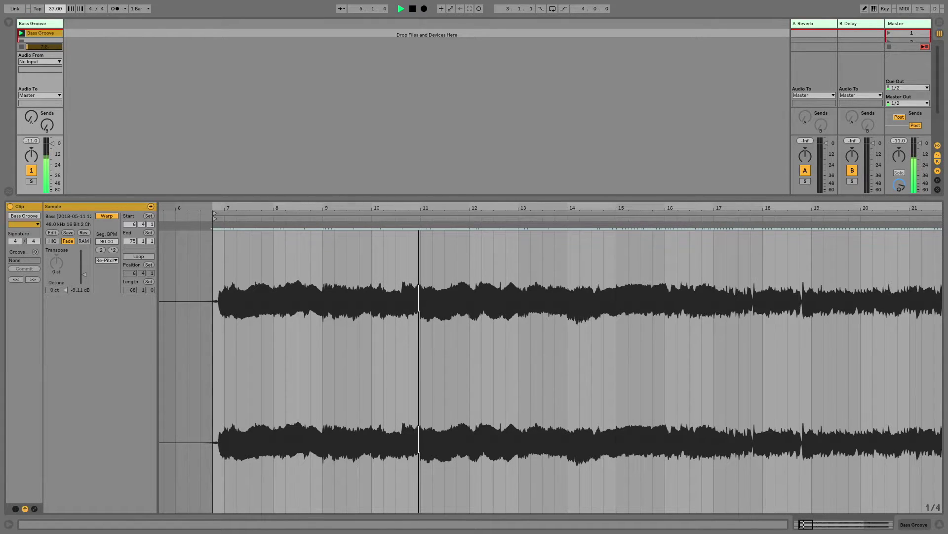
pyautogui.write('98')
pyautogui.press('Return')
pyautogui.write('148')
pyautogui.press('Return')
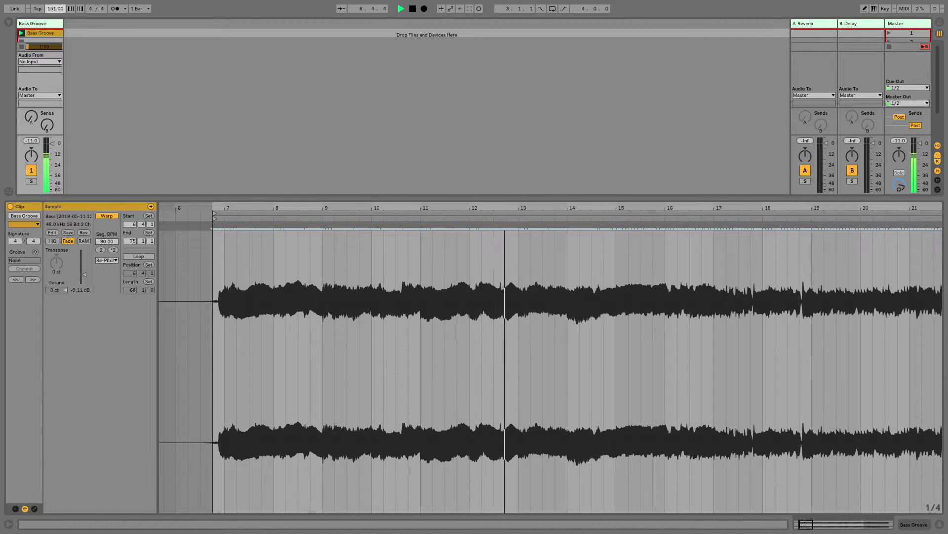
pyautogui.write('120')
pyautogui.press('Return')
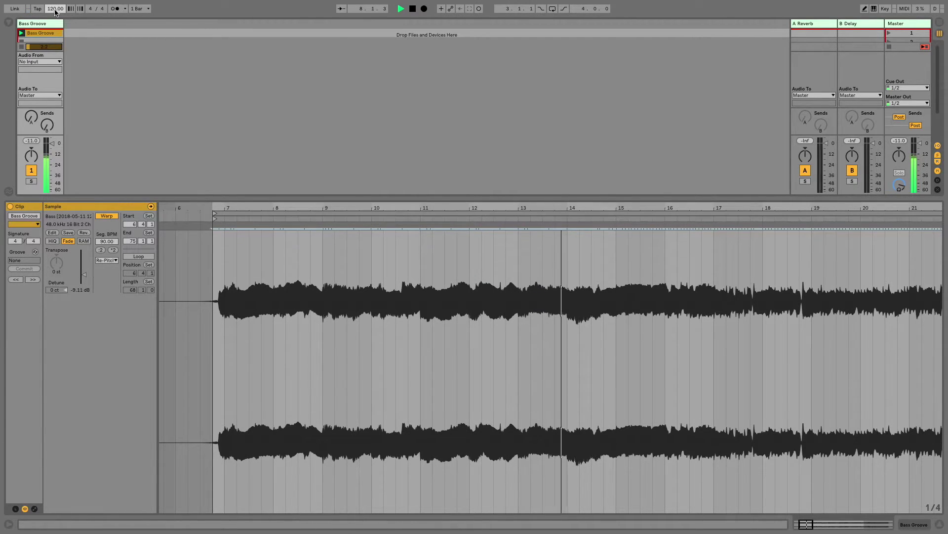
pyautogui.write('90')
pyautogui.press('Return')
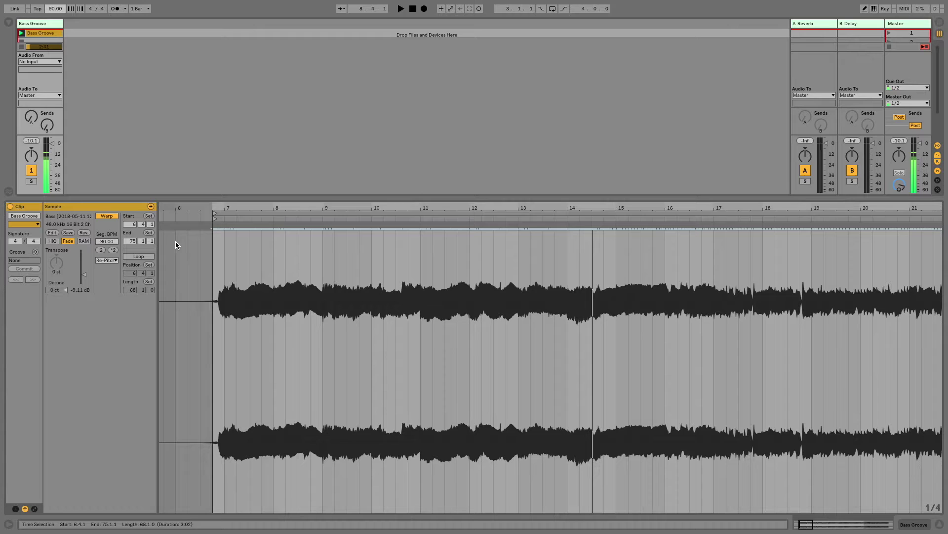
pyautogui.click(107, 260)
# Set Complex warping, play from the clip start, and transpose the clip to 2 st
pyautogui.click(118, 295)
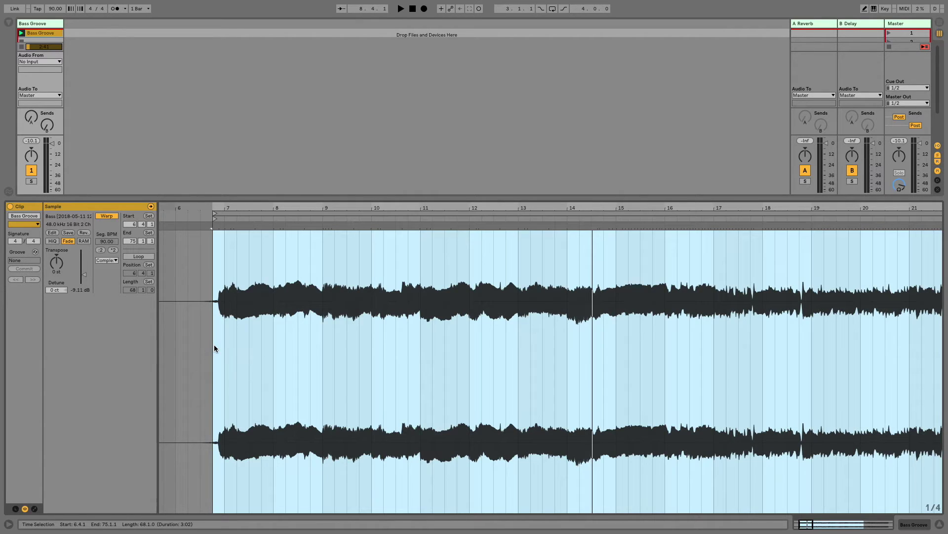
pyautogui.click(214, 345)
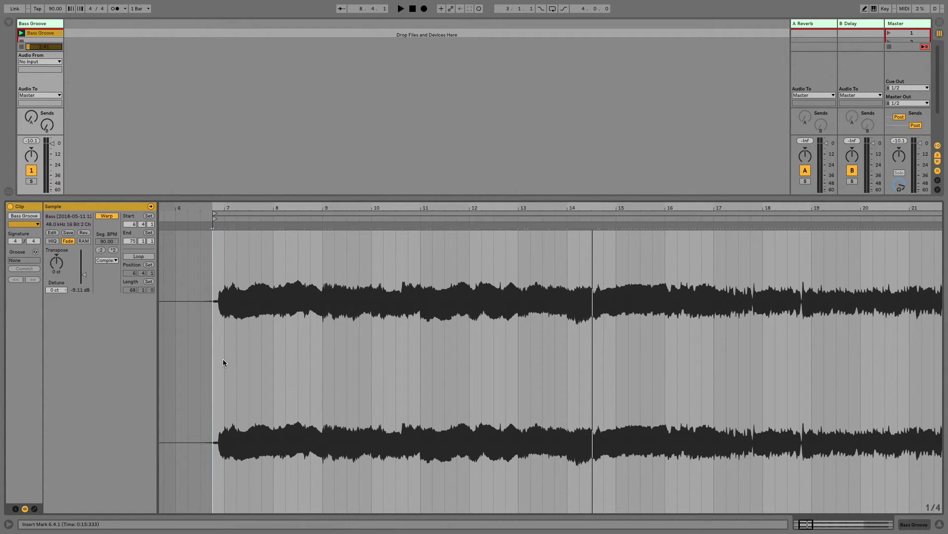
pyautogui.press('space')
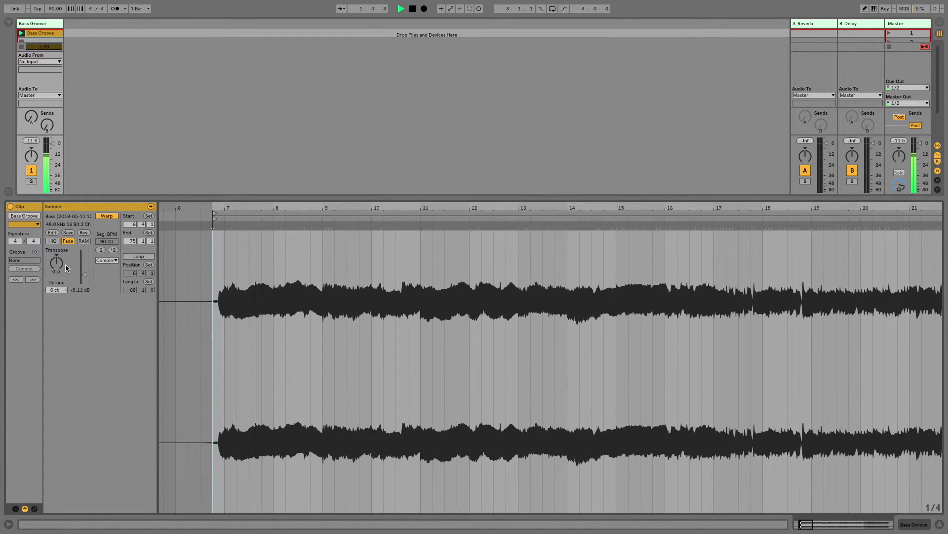
pyautogui.moveTo(60, 268); pyautogui.dragTo(60, 263)
pyautogui.press('space')
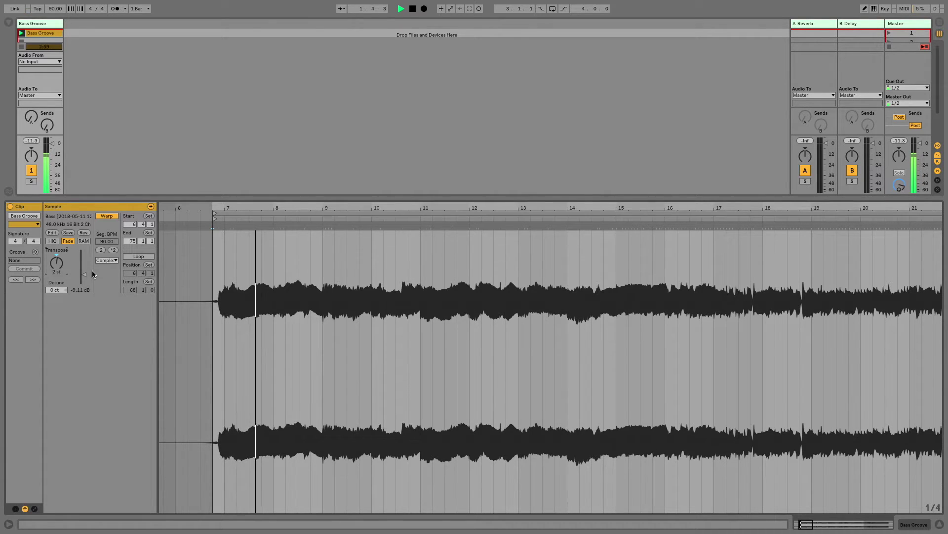
pyautogui.press('space')
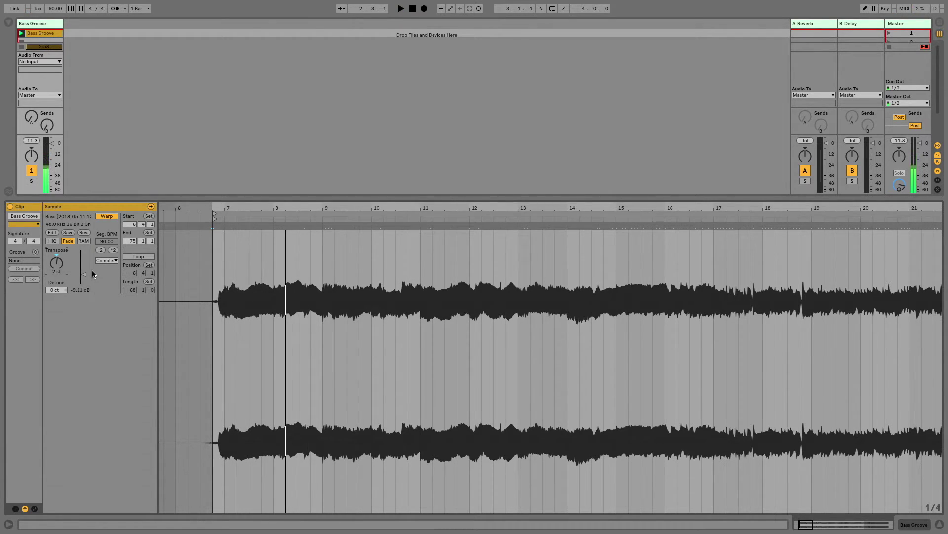
# Switch the Bass Groove warp mode to Complex Pro and play the clip briefly
pyautogui.click(107, 261)
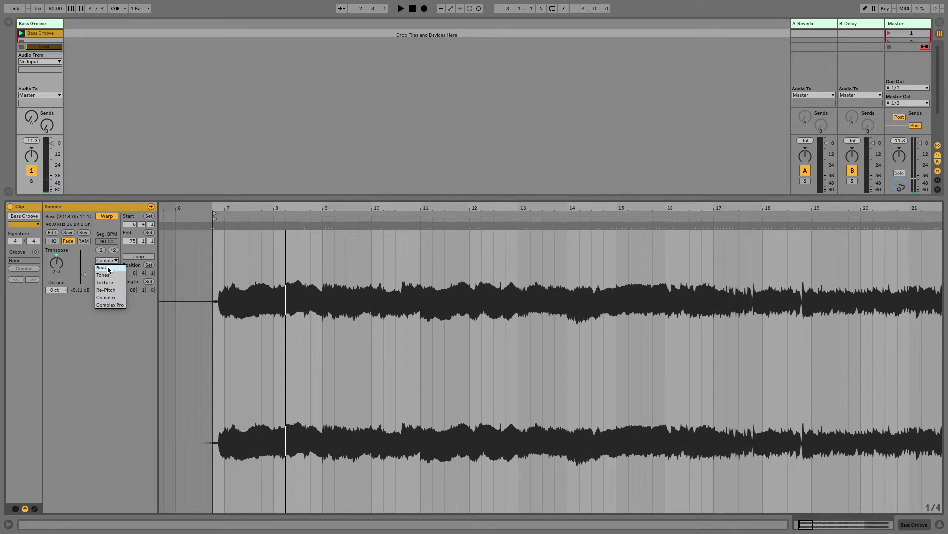
pyautogui.click(105, 303)
pyautogui.press('space')
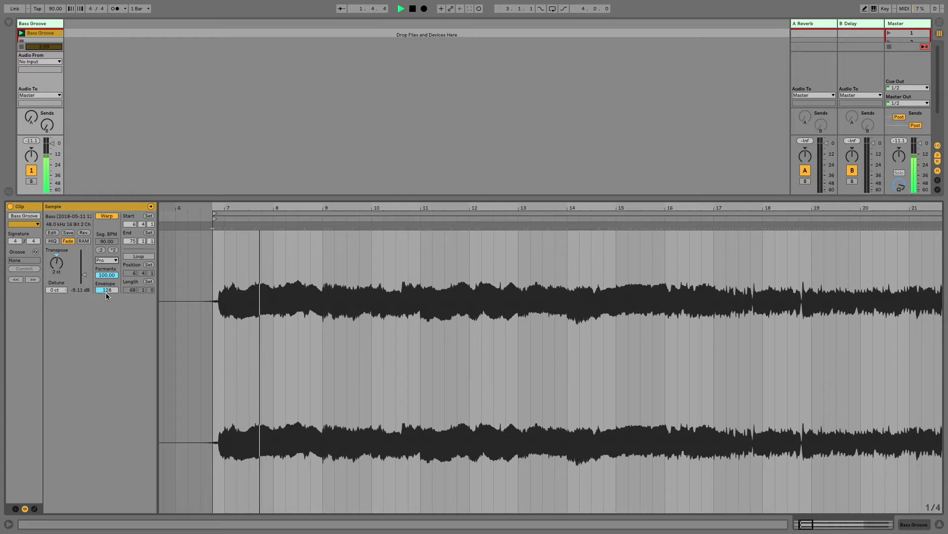
pyautogui.press('space')
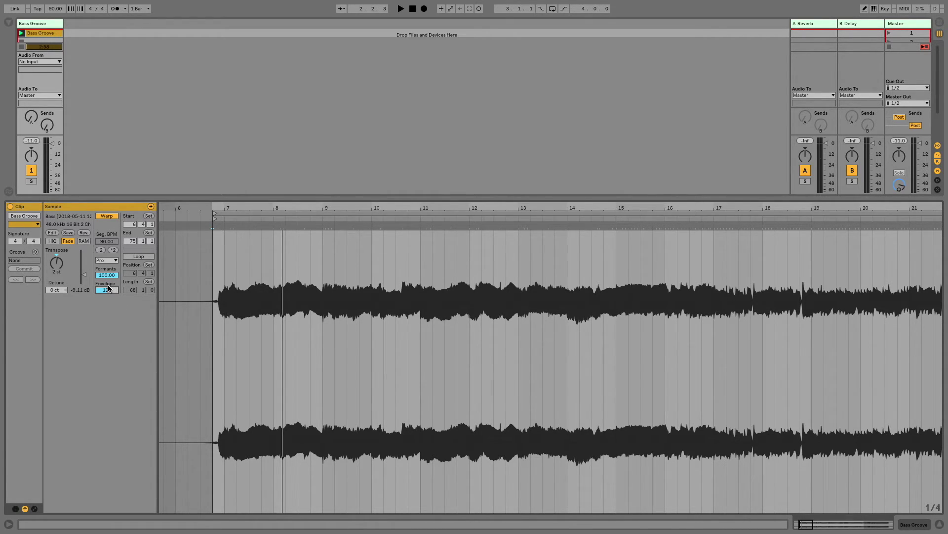
# Audition Formants at 0 during playback, then reset Formants to 100
pyautogui.press('space')
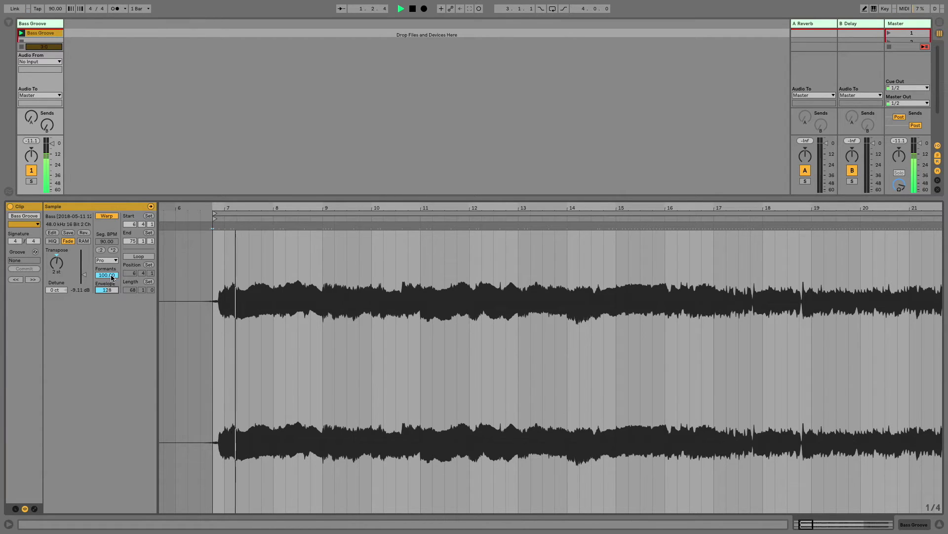
pyautogui.moveTo(111, 276); pyautogui.dragTo(111, 326)
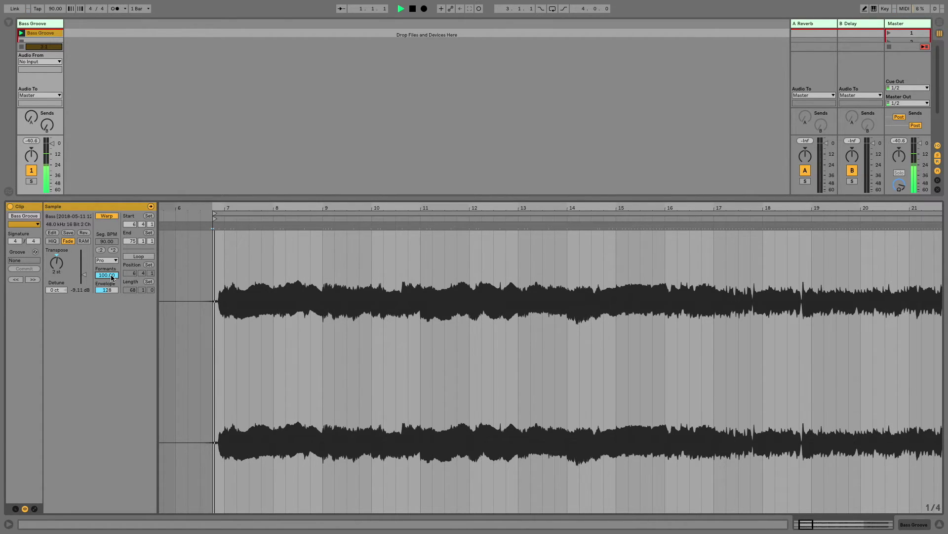
pyautogui.press('space')
pyautogui.moveTo(111, 278); pyautogui.dragTo(112, 278)
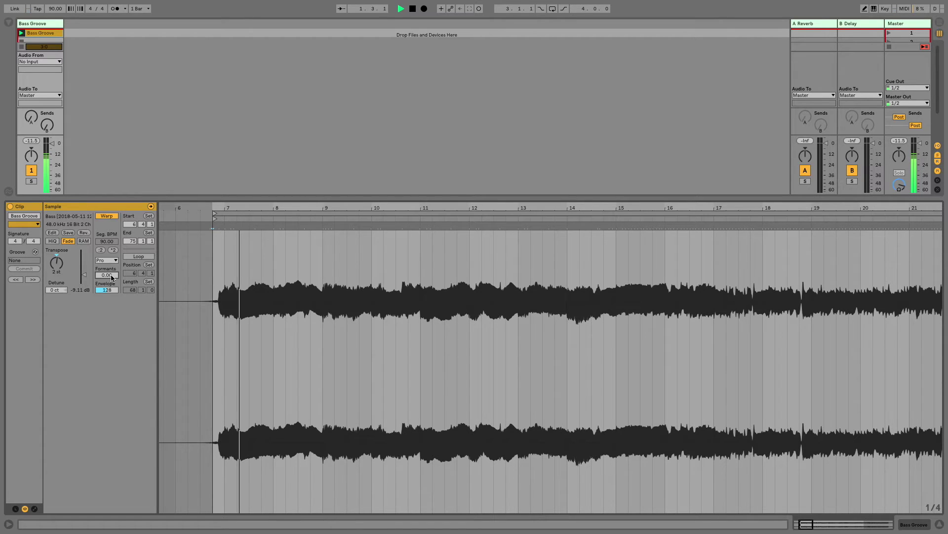
pyautogui.press('space')
pyautogui.doubleClick(111, 278)
# Try Envelope values 8 and 256 while playing, then reset Envelope to 128
pyautogui.moveTo(108, 289); pyautogui.dragTo(108, 336)
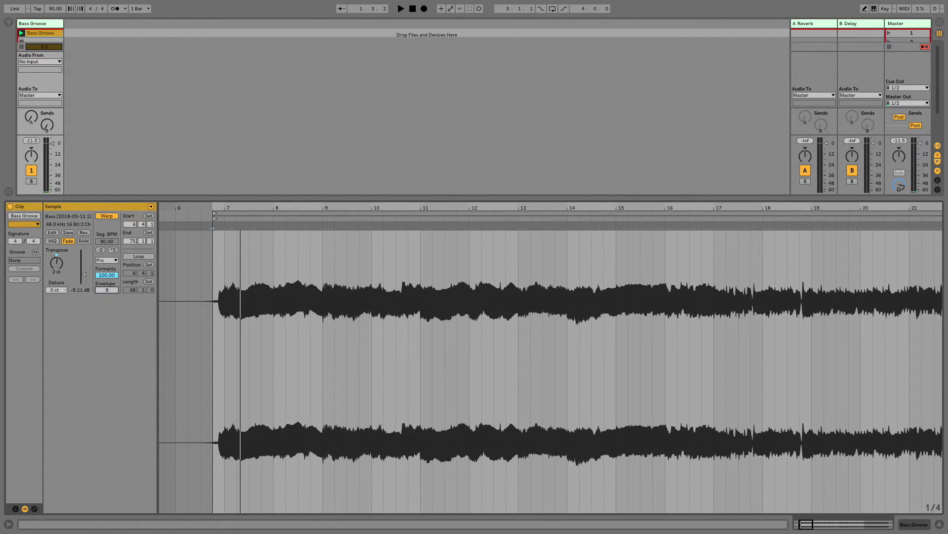
pyautogui.press('space')
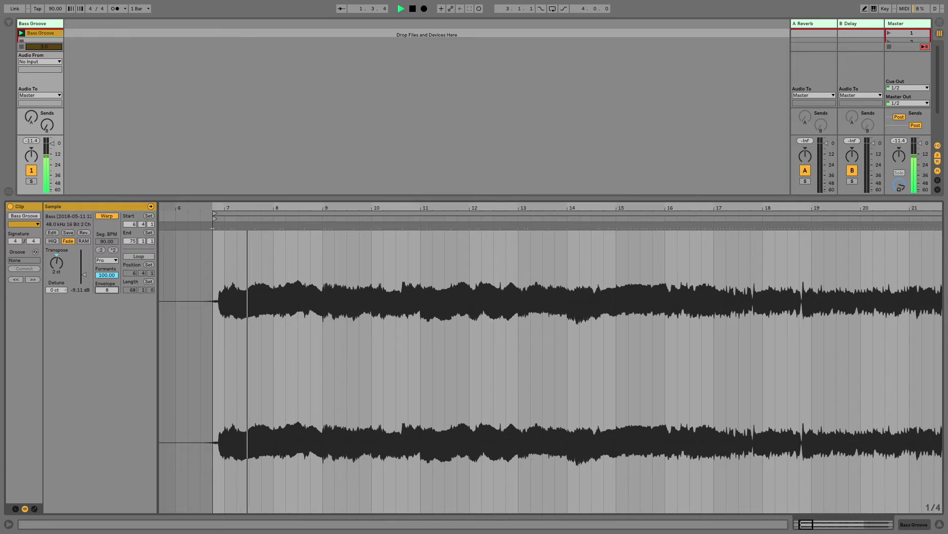
pyautogui.moveTo(108, 290); pyautogui.dragTo(108, 291)
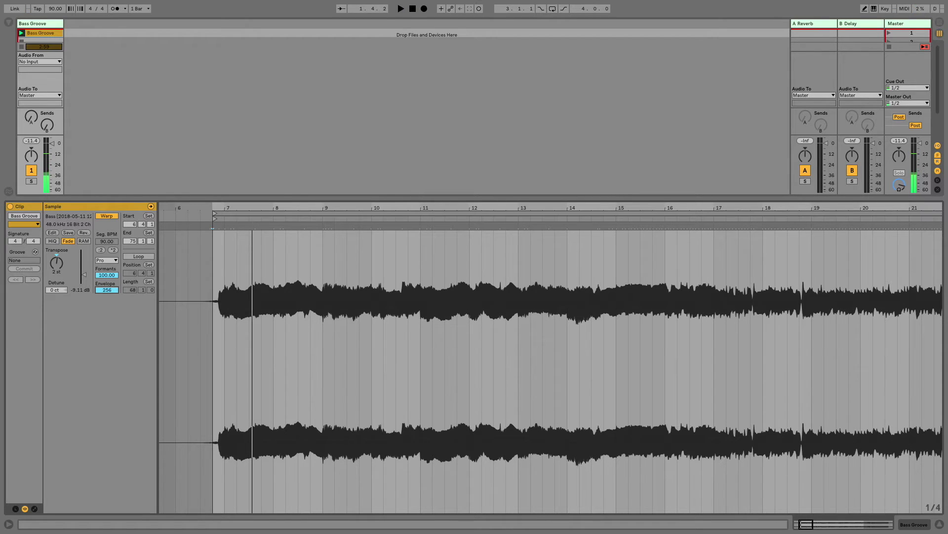
pyautogui.press('space')
pyautogui.doubleClick(107, 291)
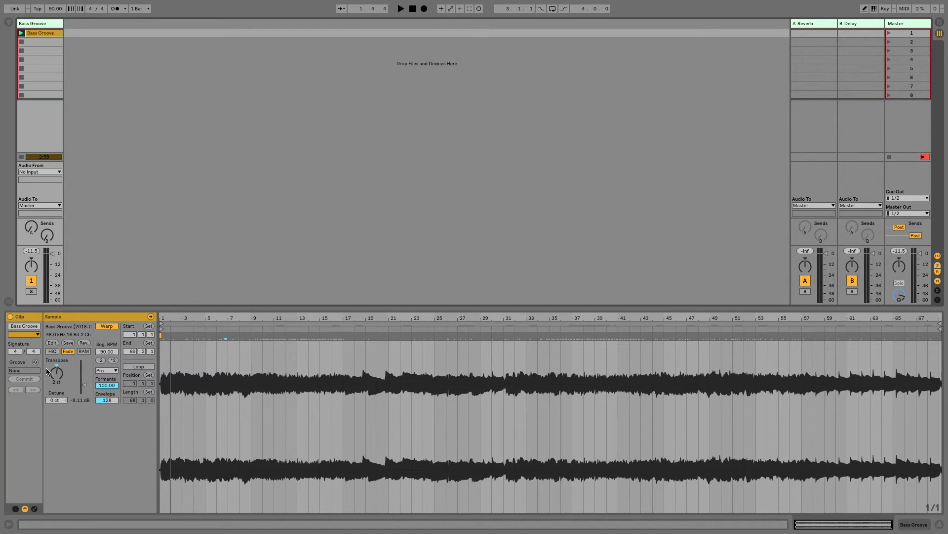
# Freeze the Bass Groove track, flatten it into rendered audio, and launch the new clip
pyautogui.rightClick(54, 31)
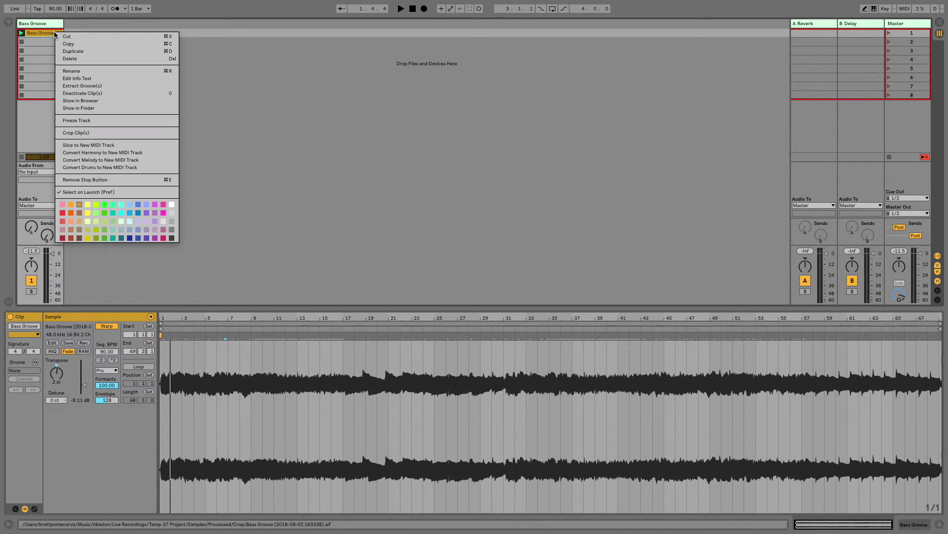
pyautogui.click(92, 120)
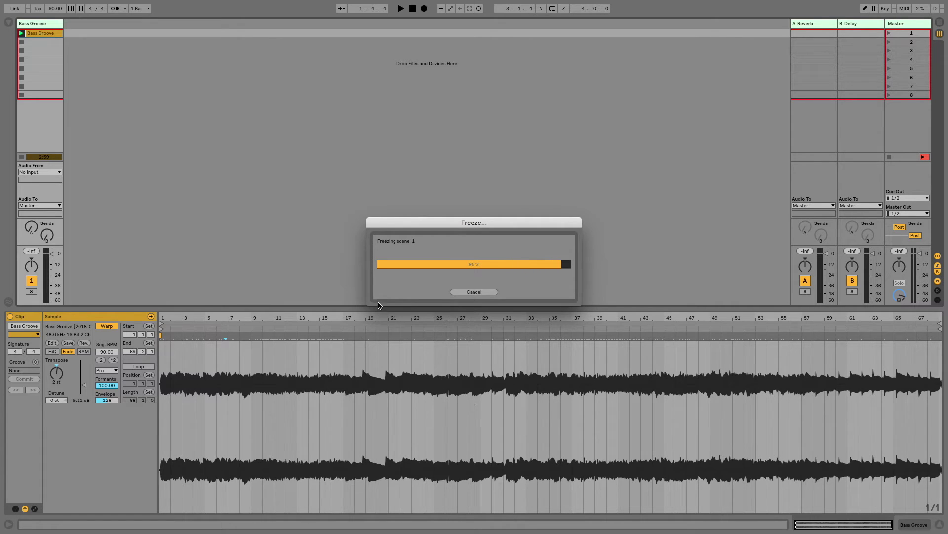
pyautogui.rightClick(46, 32)
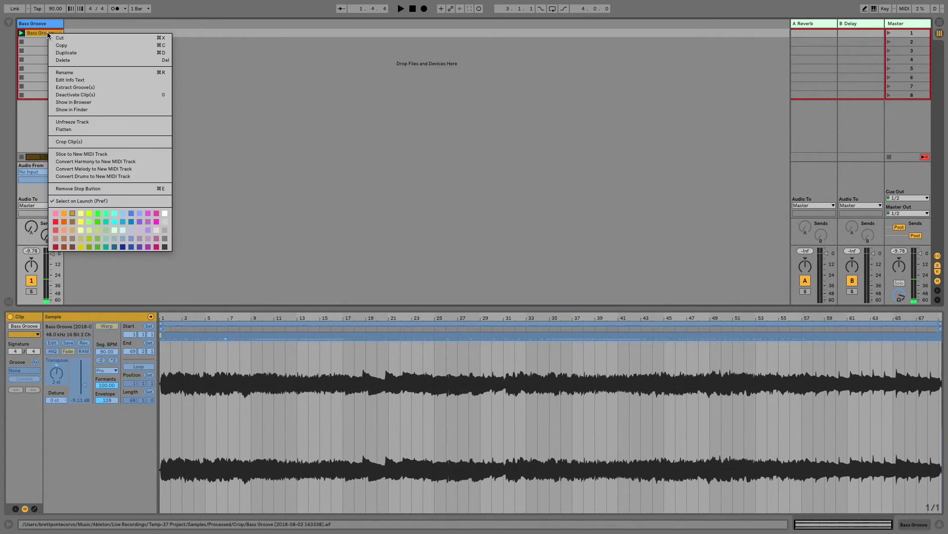
pyautogui.click(94, 130)
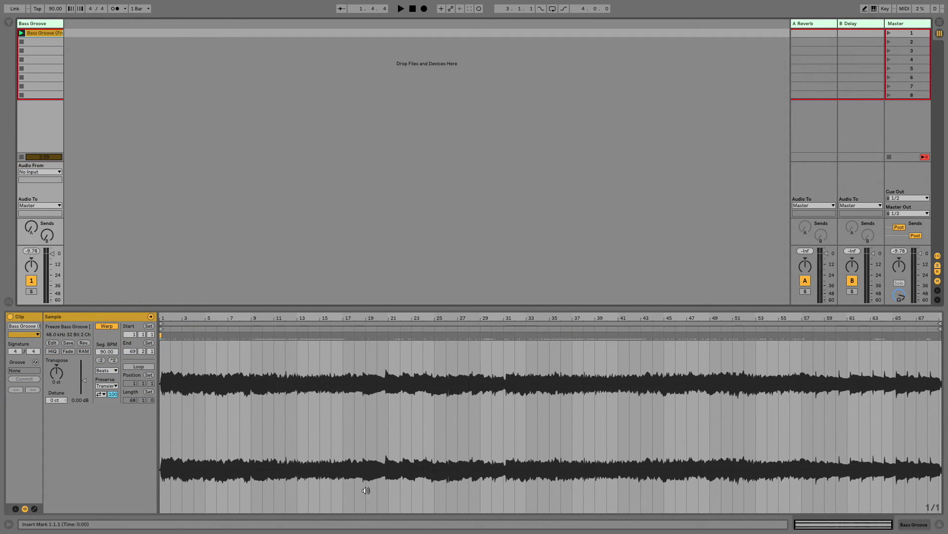
pyautogui.click(21, 33)
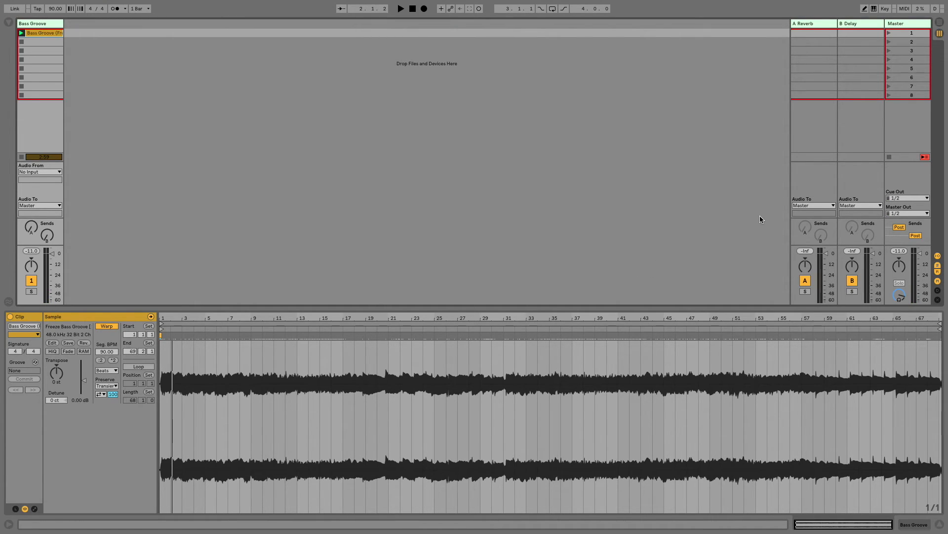
pyautogui.moveTo(860, 6)
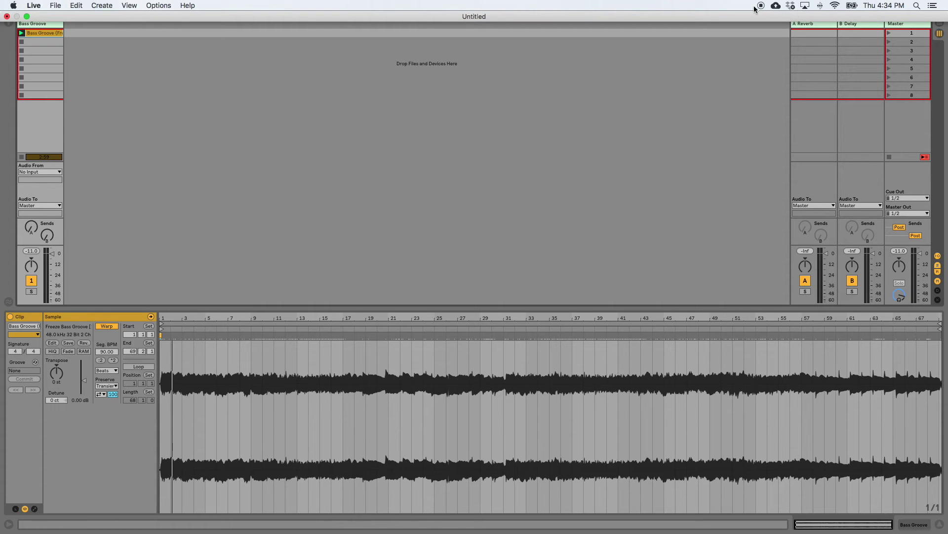